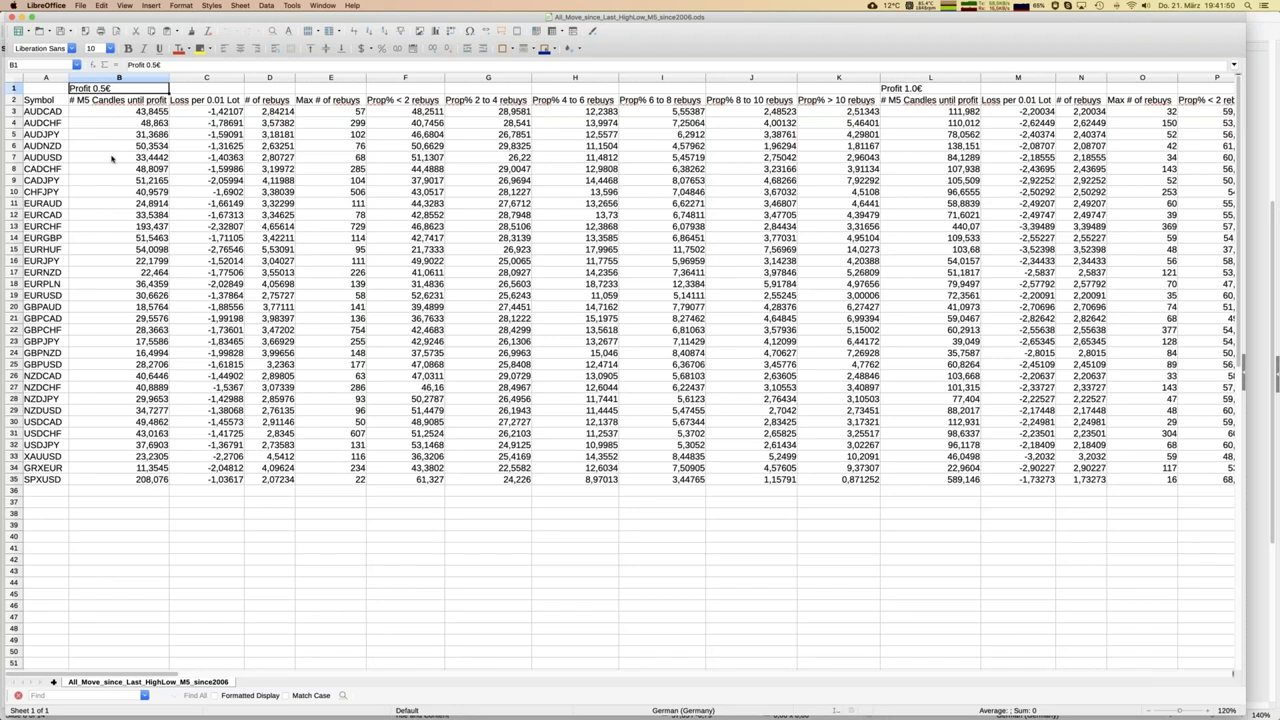
# - Examine the "# M5 Candles until profit" and "Prop% > 10 rebuys" columns in the Profit 0.5€ block
pyautogui.click(117, 112)
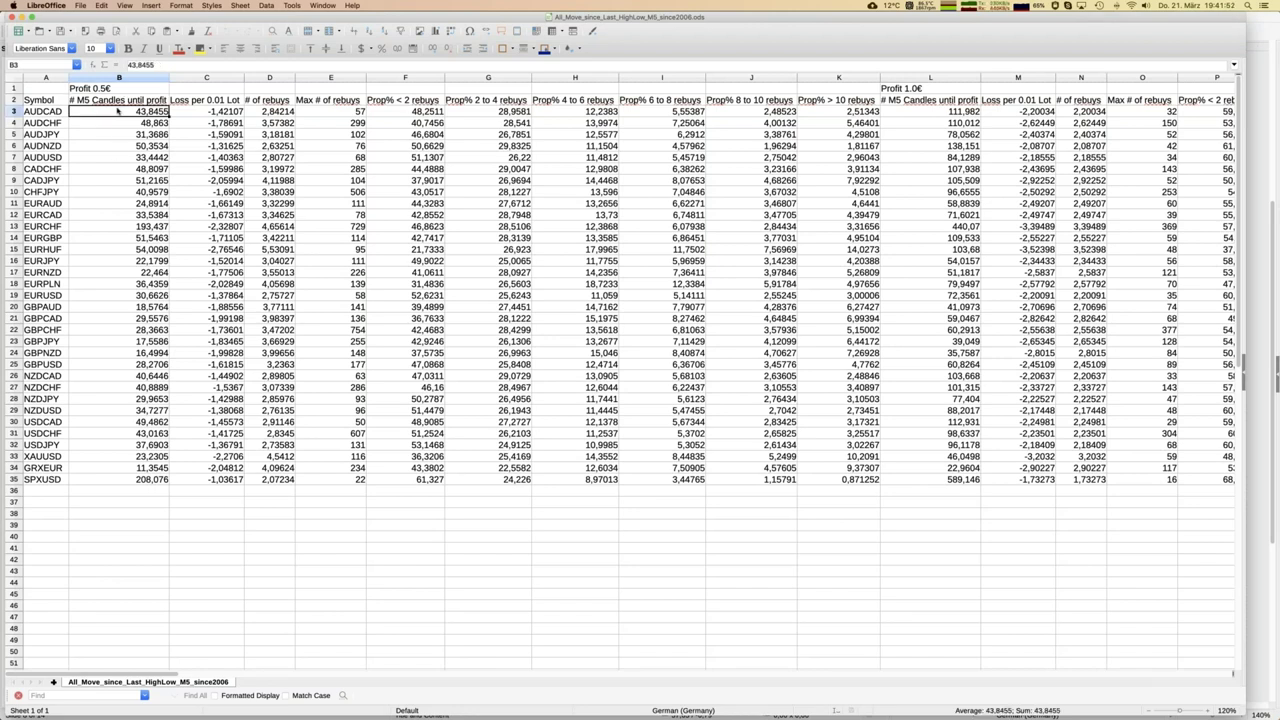
pyautogui.click(97, 101)
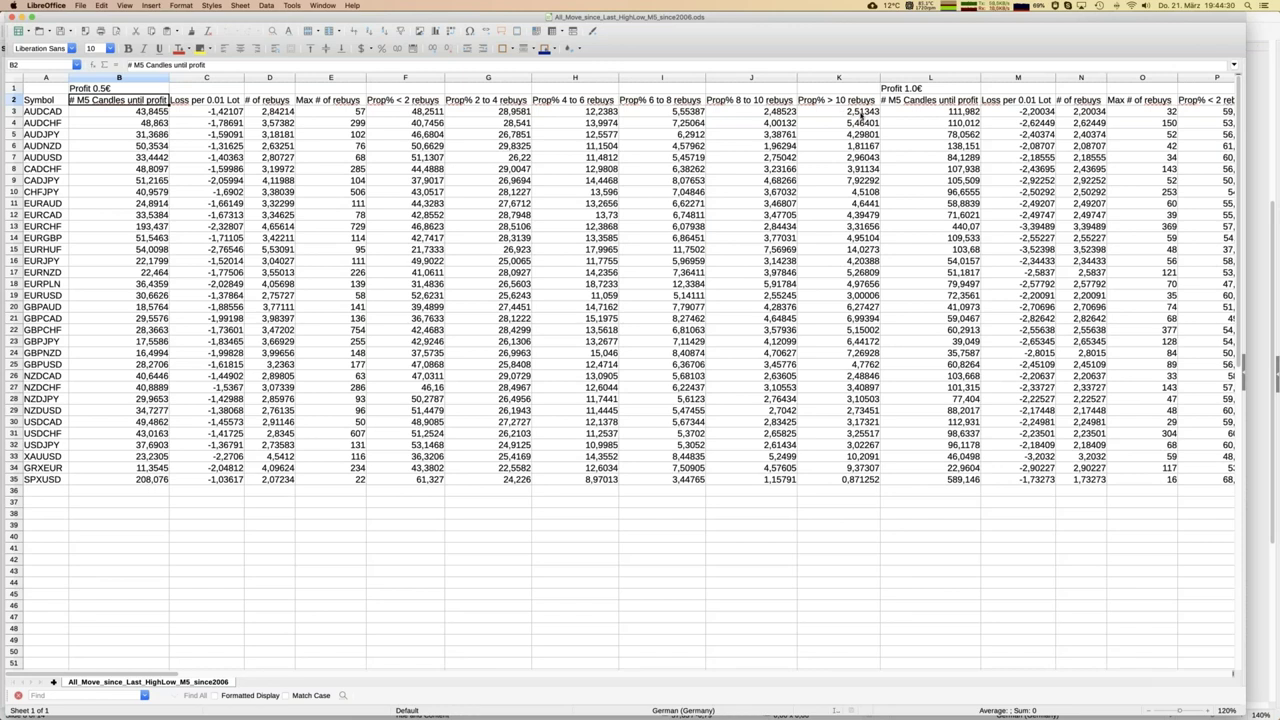
pyautogui.click(853, 112)
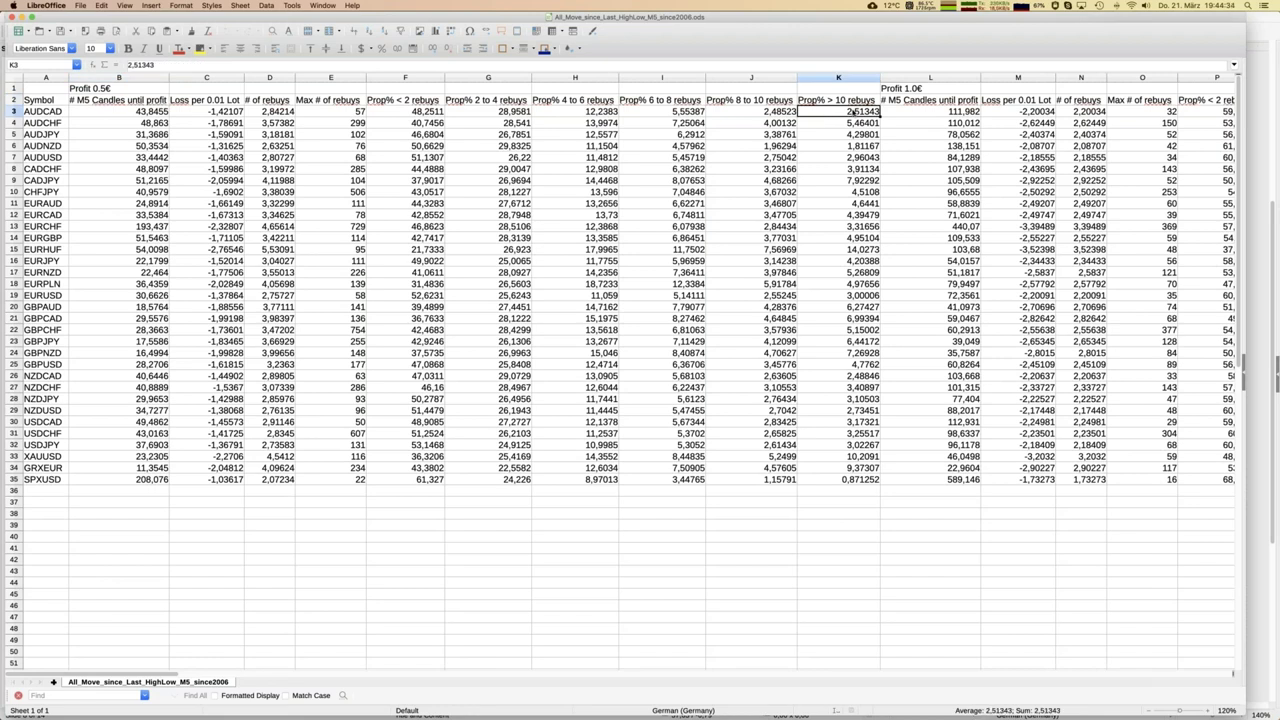
pyautogui.press('Up')
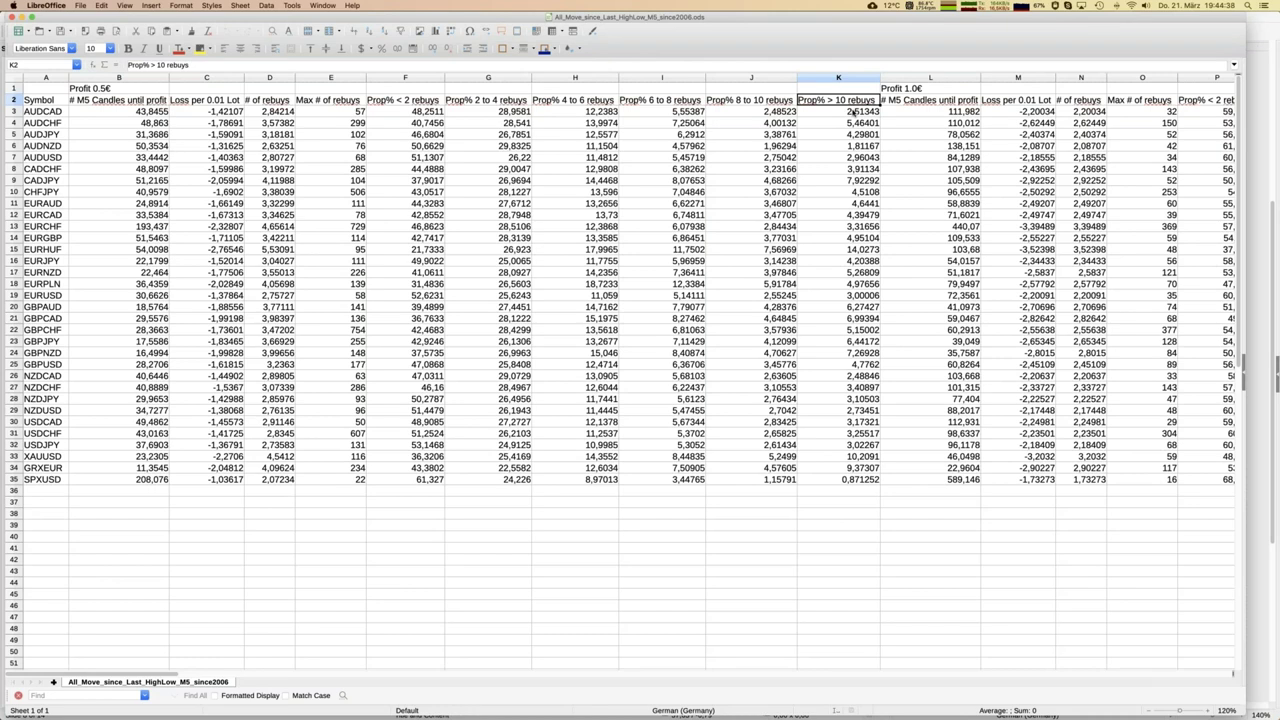
# - Go to the Profit 5.0€ block at the end of the table and examine its "Max # of rebuys" values
pyautogui.hotkey('ctrl', 'Right')
pyautogui.press('Left')
pyautogui.press('Left')
pyautogui.press('Left')
pyautogui.press('Left')
pyautogui.press('Left')
pyautogui.press('Left')
pyautogui.press('Left')
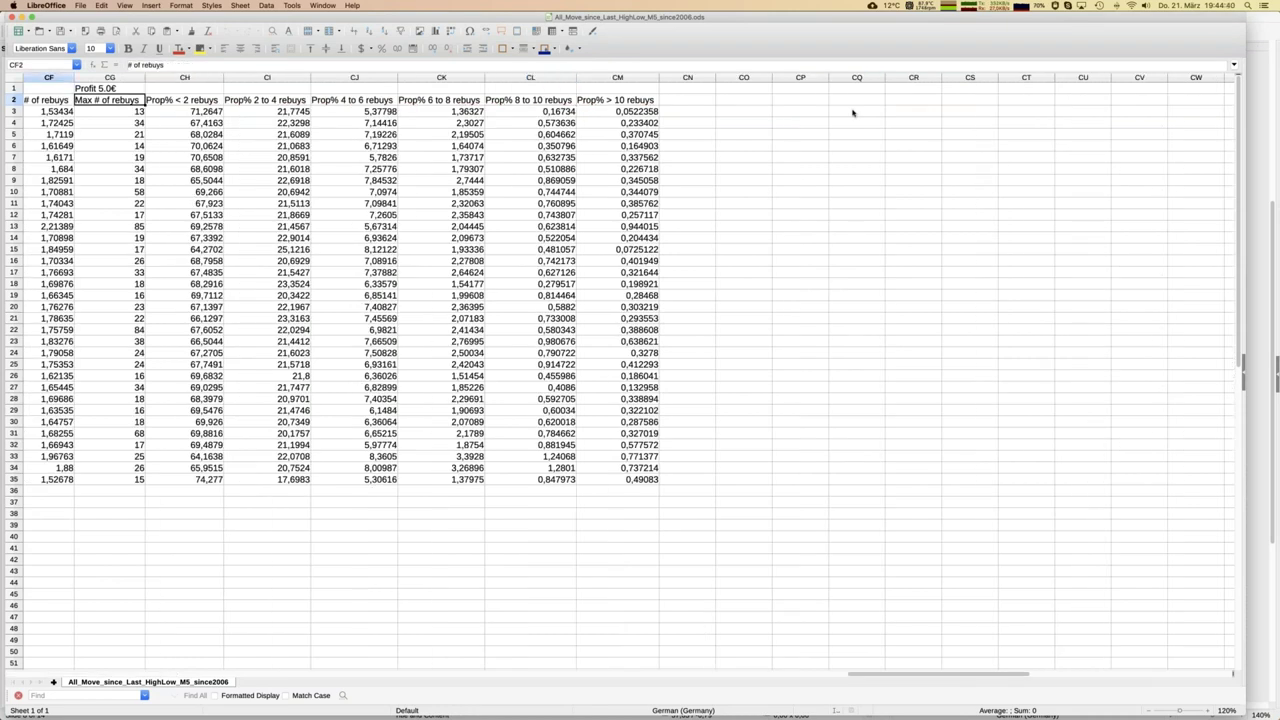
pyautogui.press('Right')
pyautogui.press('Up')
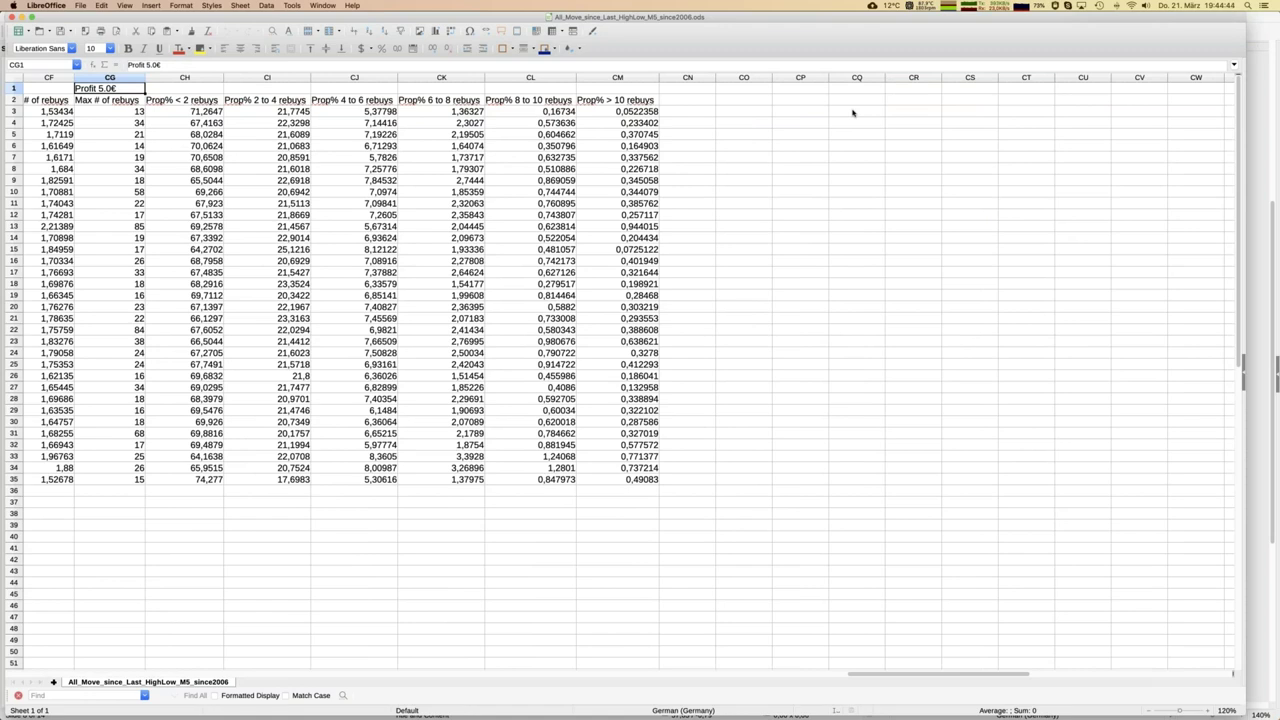
pyautogui.press('Down')
pyautogui.press('Down')
pyautogui.press('Down')
pyautogui.press('Up')
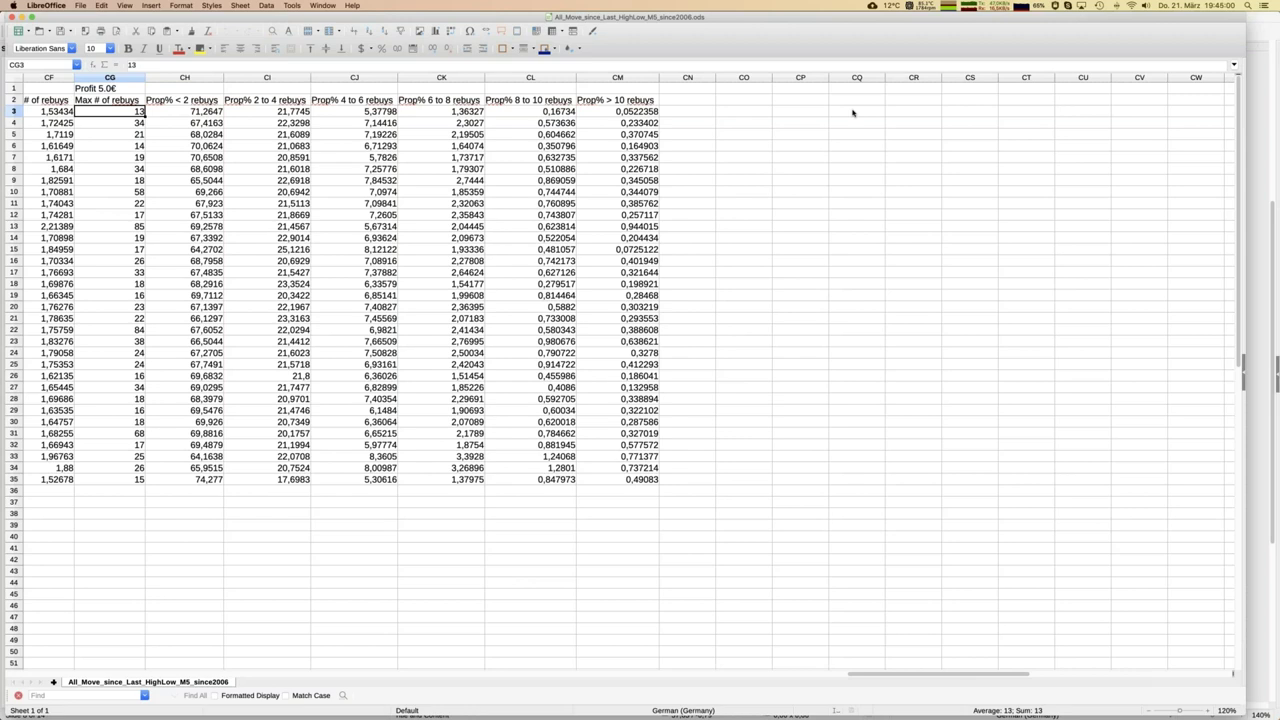
pyautogui.press('Down')
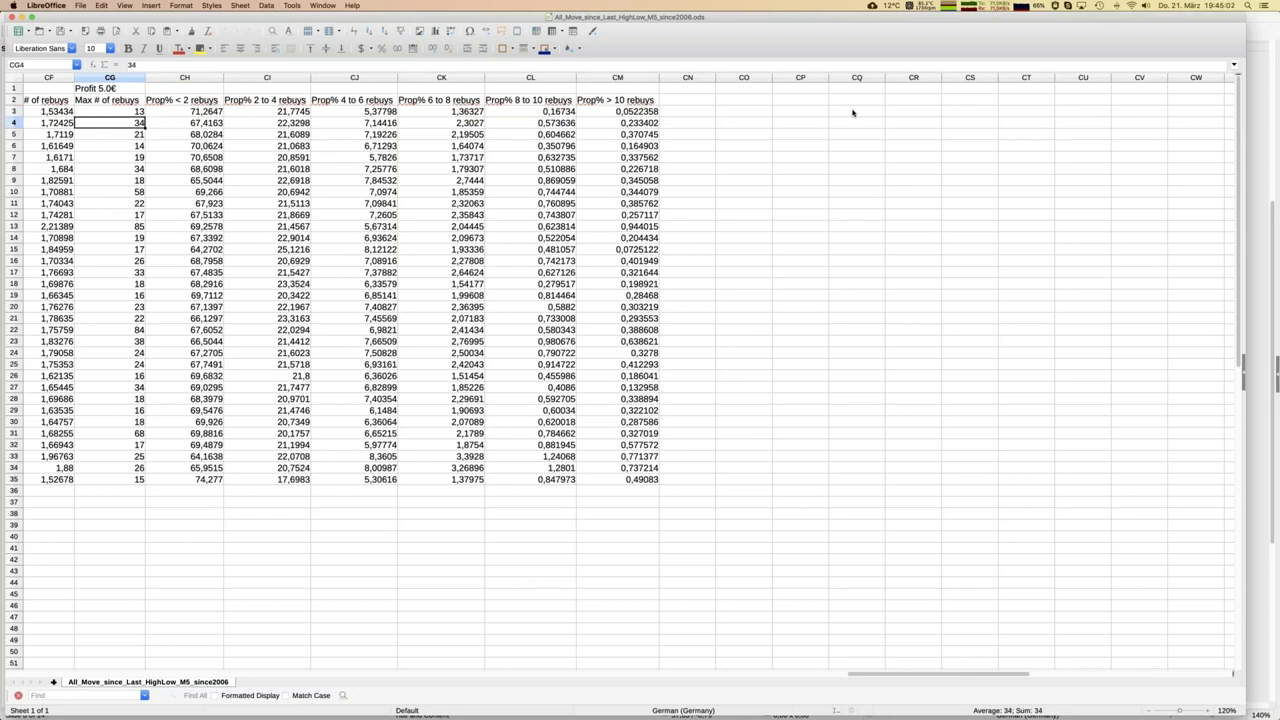
pyautogui.press('Up')
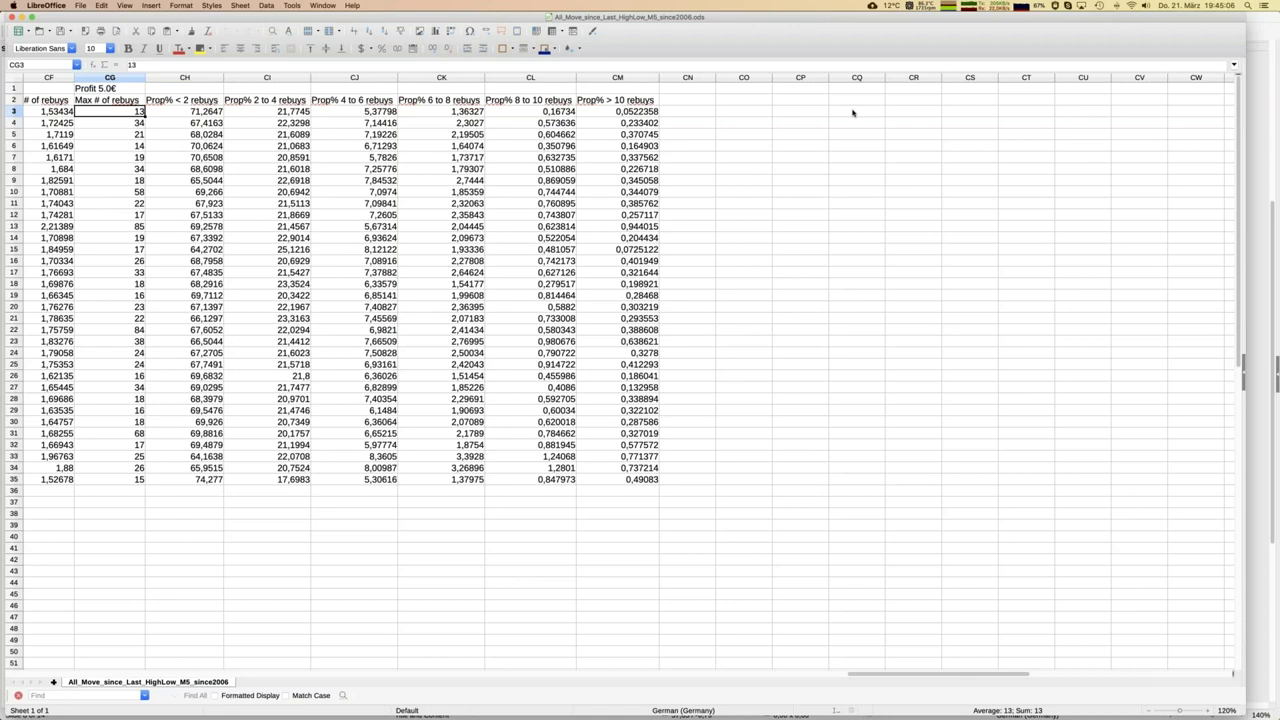
# - Sort the data rows A3:CM35 in ascending order by the "Prop% > 10 rebuys" column of the Profit 5.0€ block
pyautogui.press('Right')
pyautogui.click(853, 112)
pyautogui.press('Left')
pyautogui.press('Left')
pyautogui.press('Left')
pyautogui.press('Left')
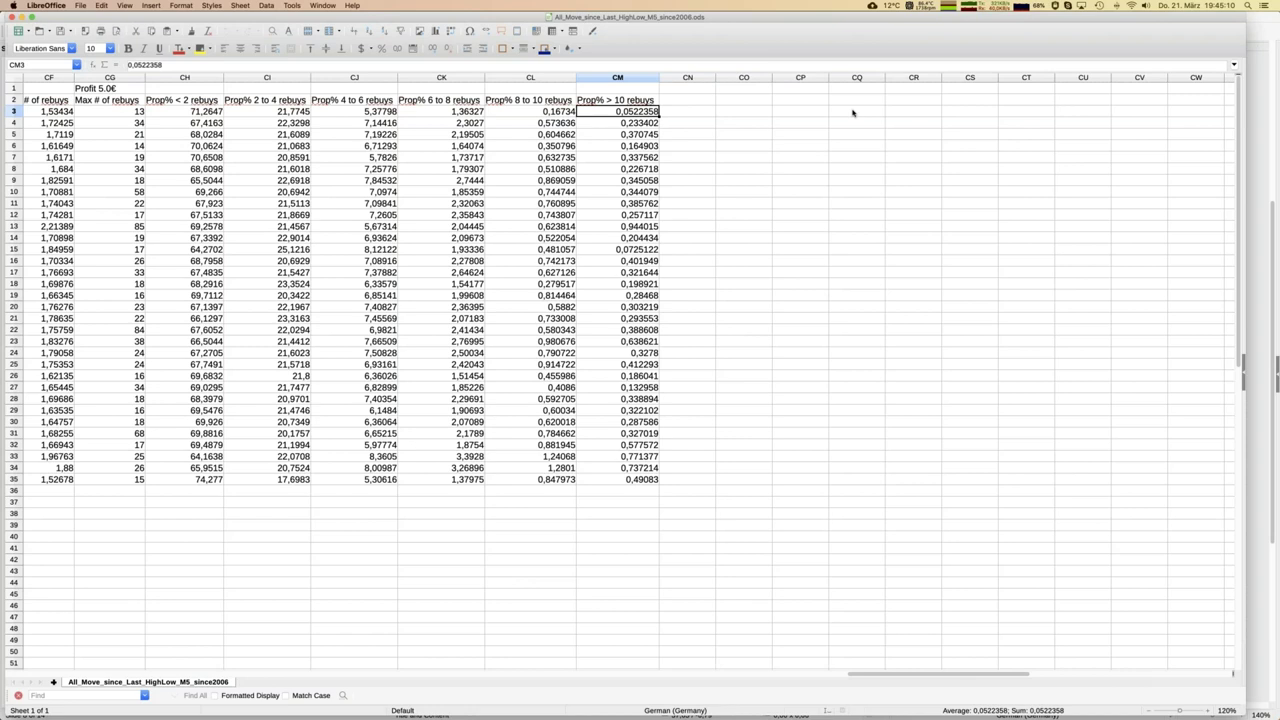
pyautogui.press('Up')
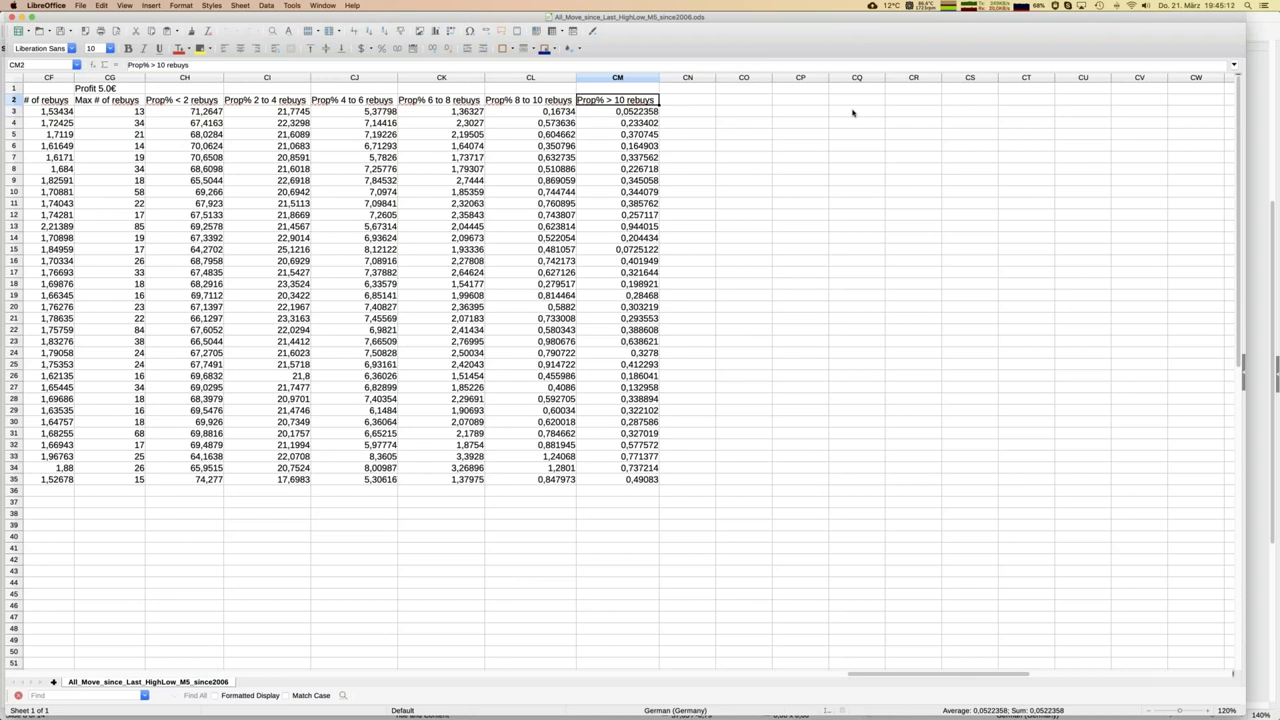
pyautogui.press('Down')
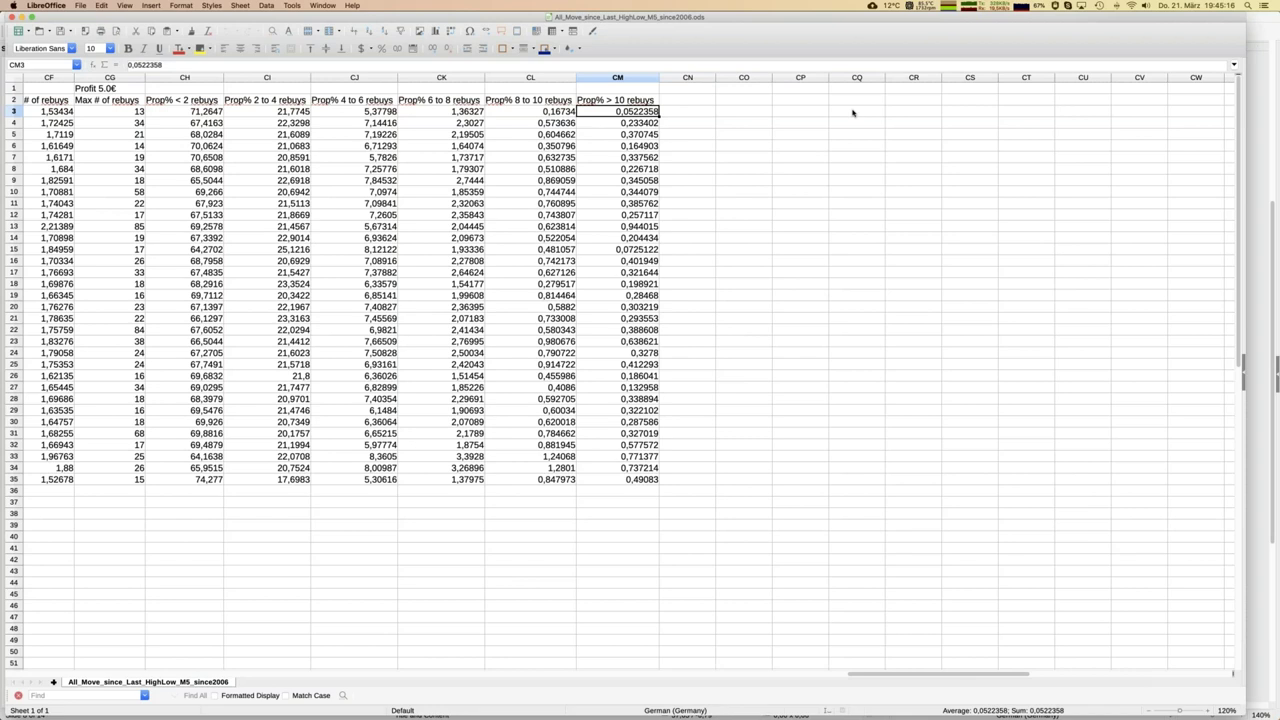
pyautogui.hotkey('ctrl', 'shift', 'Down')
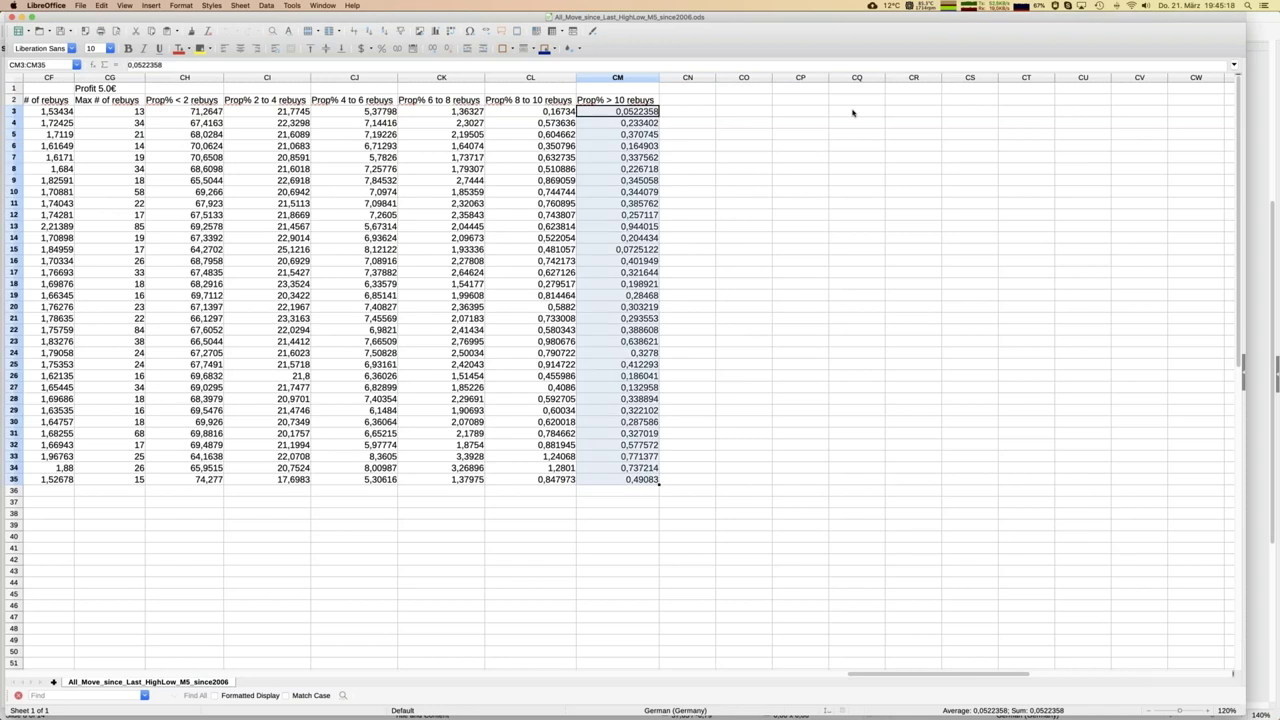
pyautogui.hotkey('ctrl', 'shift', 'Left')
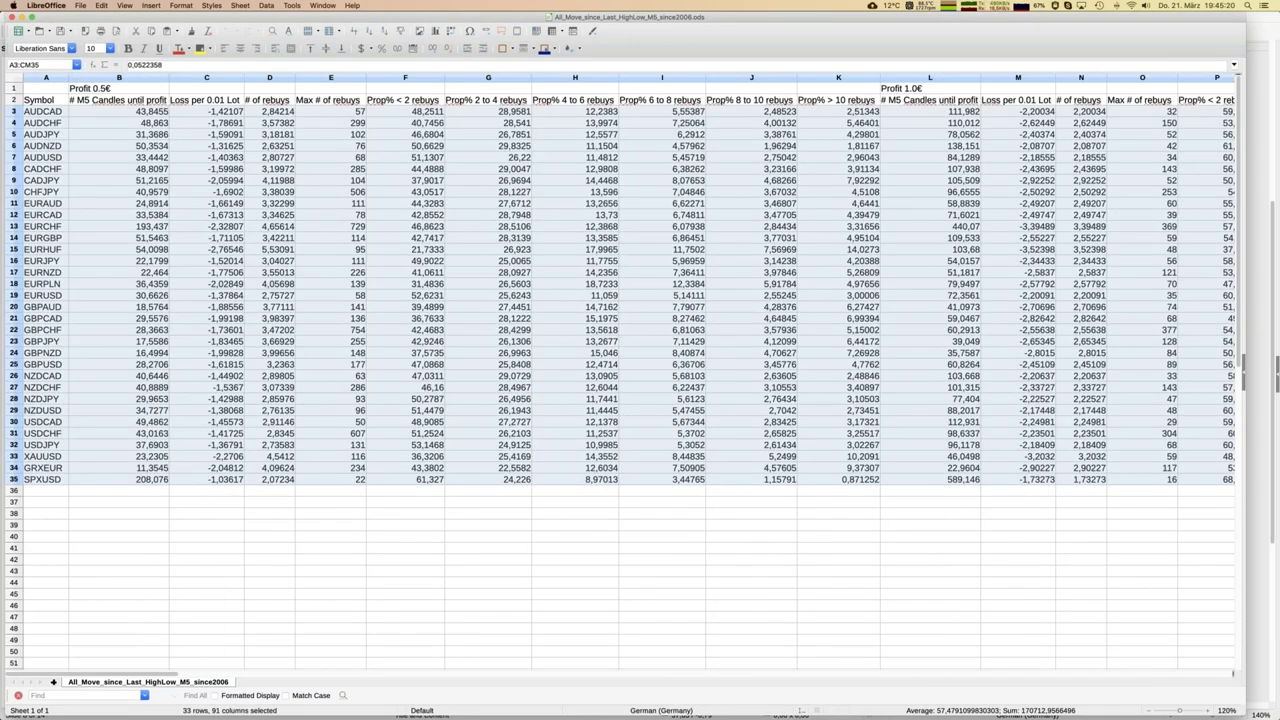
pyautogui.click(267, 6)
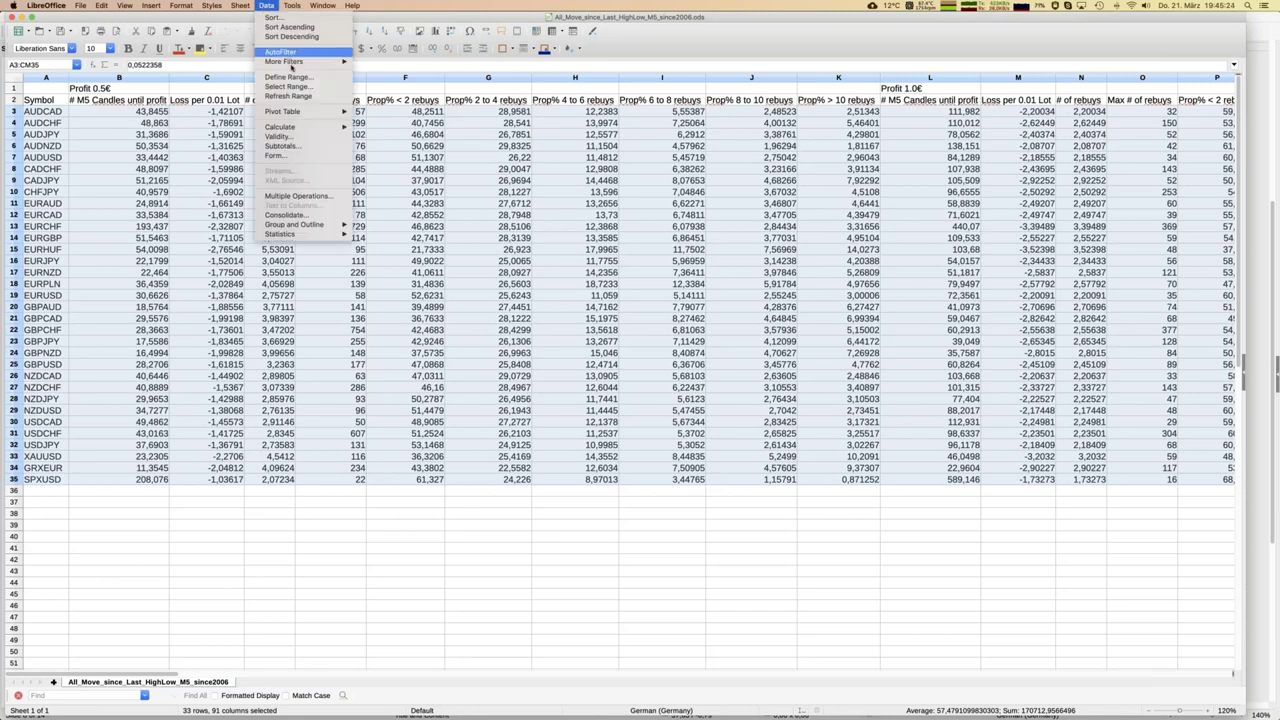
pyautogui.moveTo(291, 66)
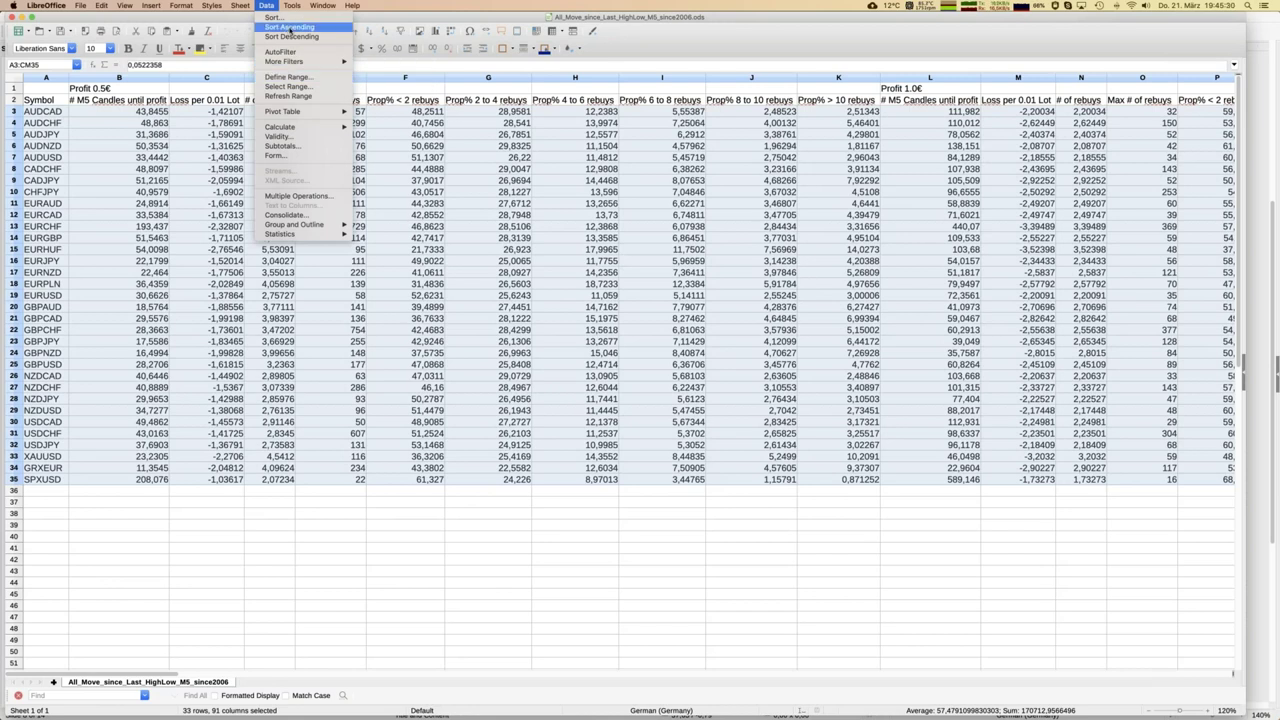
pyautogui.click(288, 28)
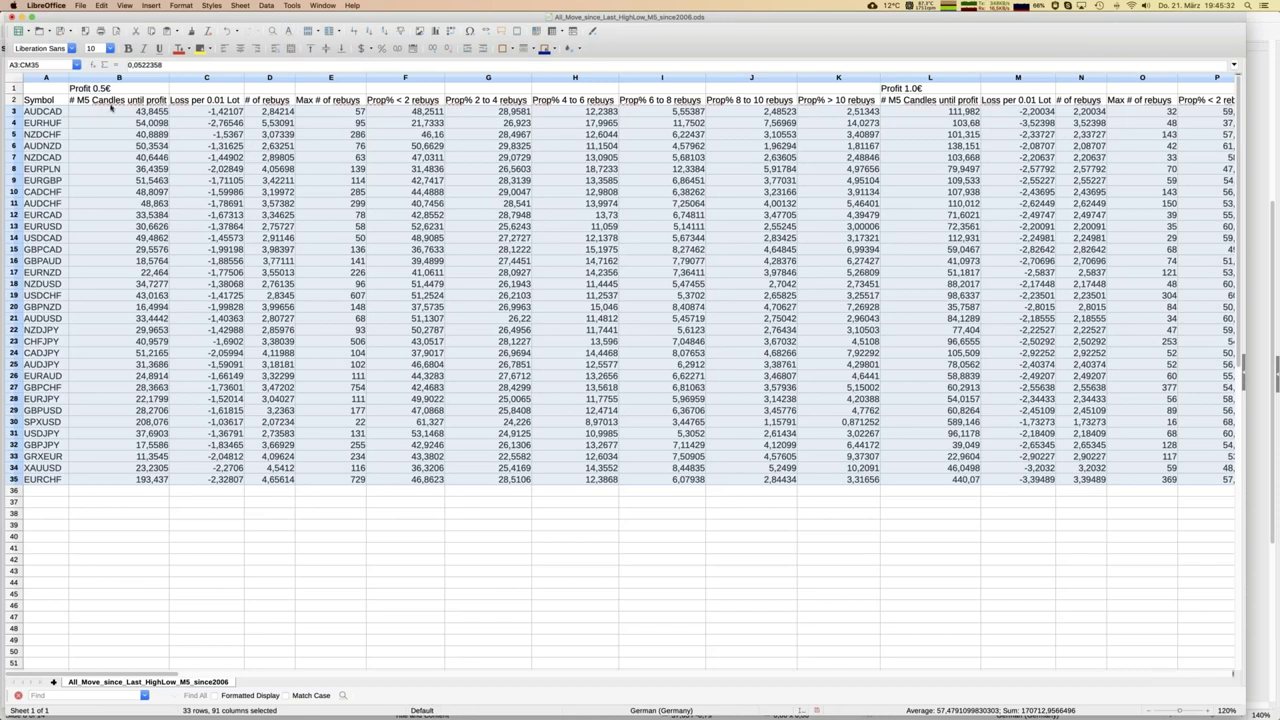
# - Examine the first symbols of the sorted list in column A, starting from the first data row
pyautogui.click(47, 115)
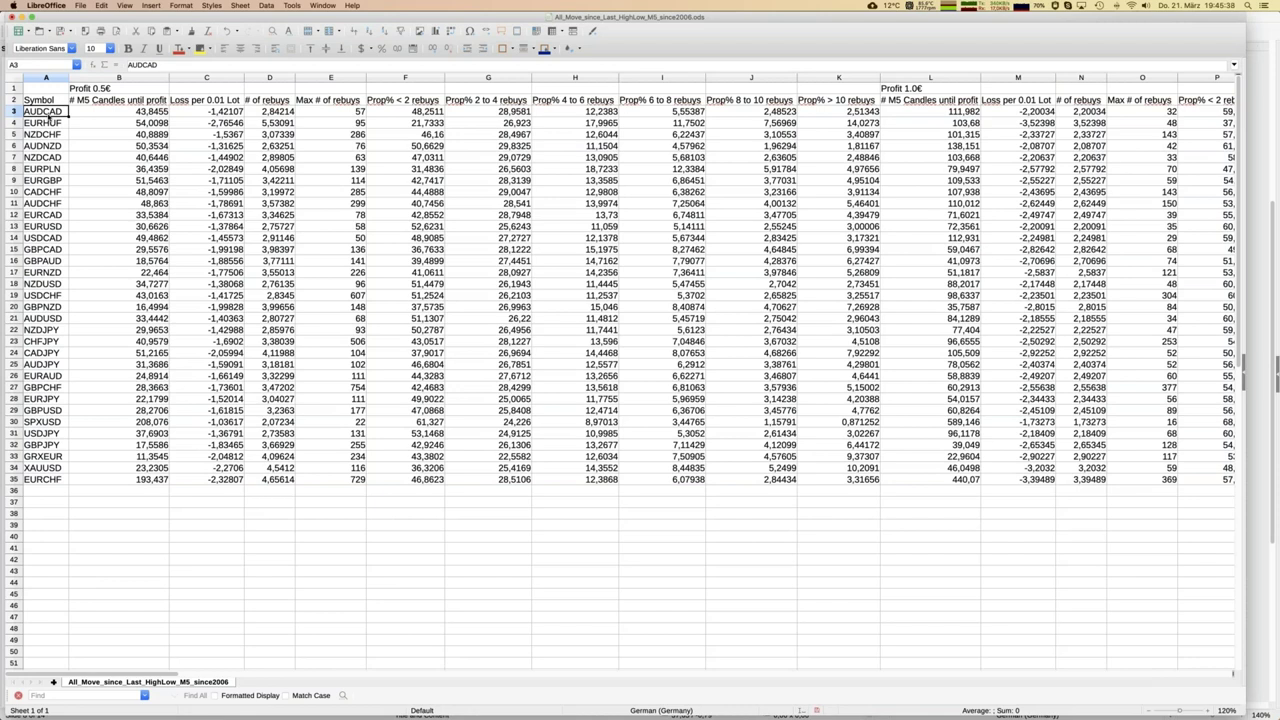
pyautogui.click(48, 120)
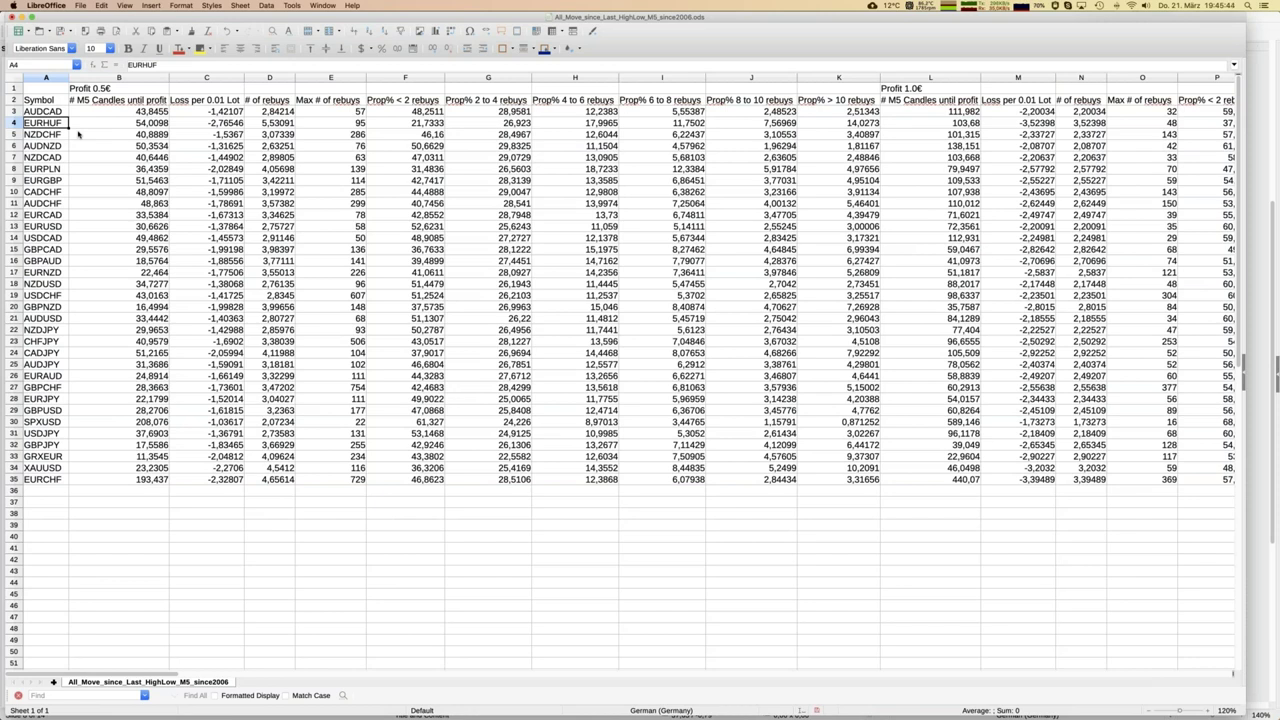
pyautogui.press('Down')
pyautogui.press('Down')
pyautogui.press('Down')
pyautogui.press('Down')
pyautogui.press('Down')
pyautogui.press('Down')
pyautogui.press('Down')
pyautogui.press('Down')
pyautogui.press('Up')
pyautogui.press('Up')
pyautogui.press('Up')
pyautogui.press('Up')
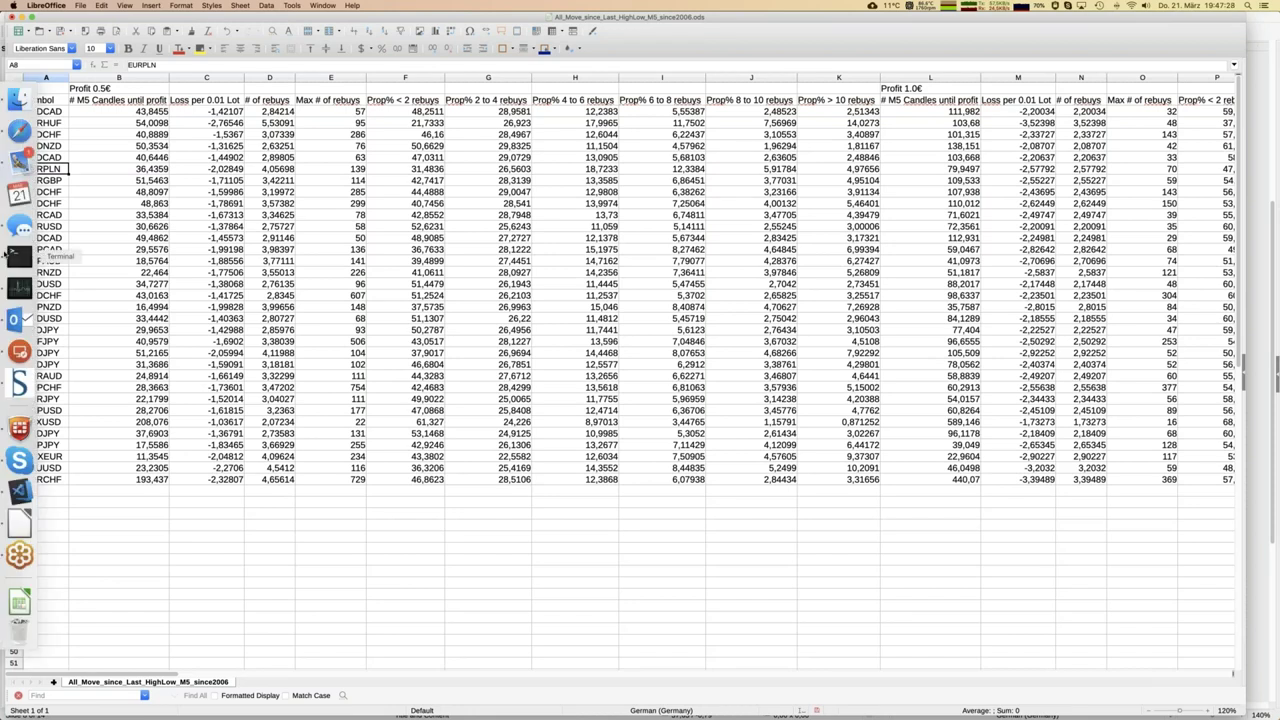
# - Switch to the JFD Brokers sideward markets presentation in Impress and open slide 9, "Trading Portfolio for Selected Markets"
pyautogui.moveTo(3, 380)
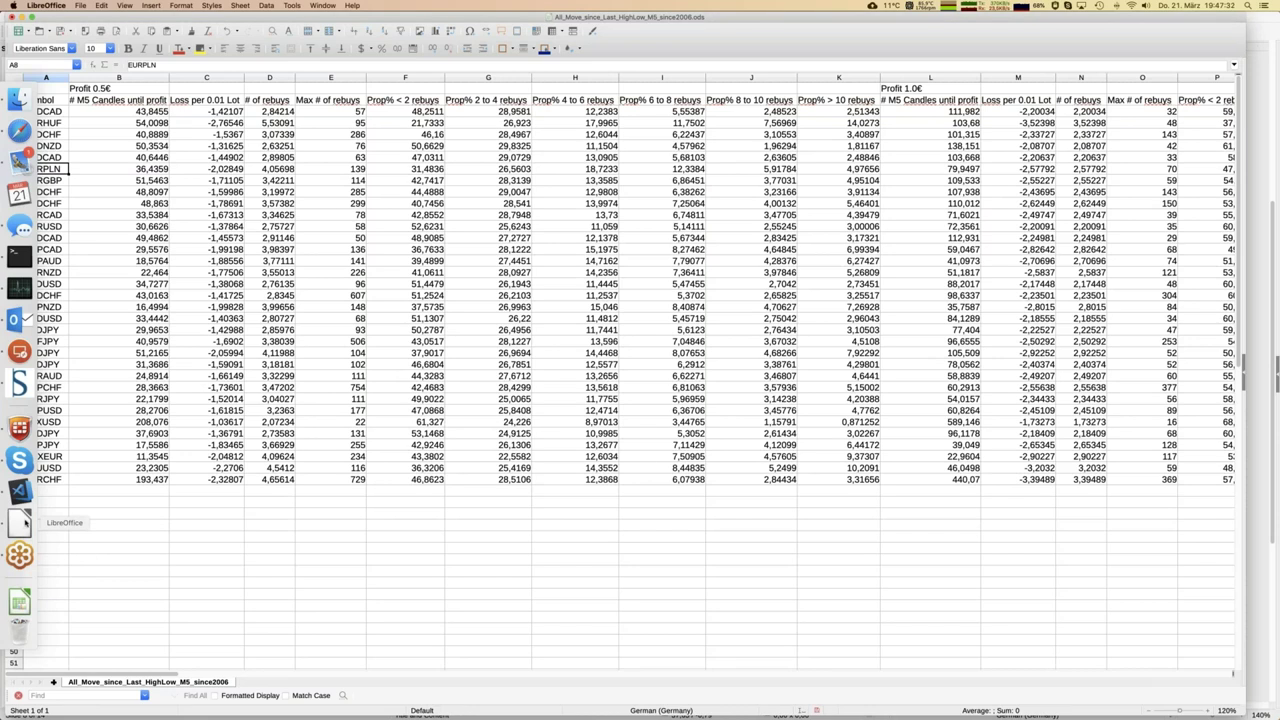
pyautogui.click(330, 6)
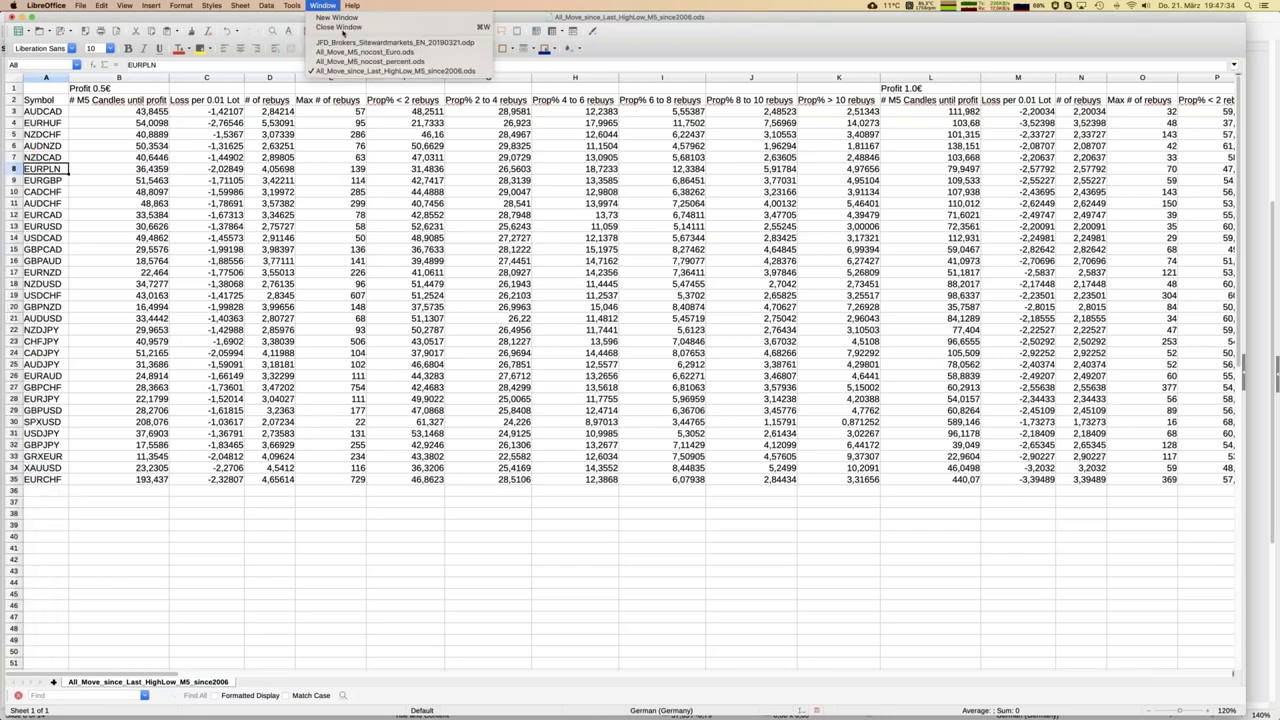
pyautogui.click(335, 71)
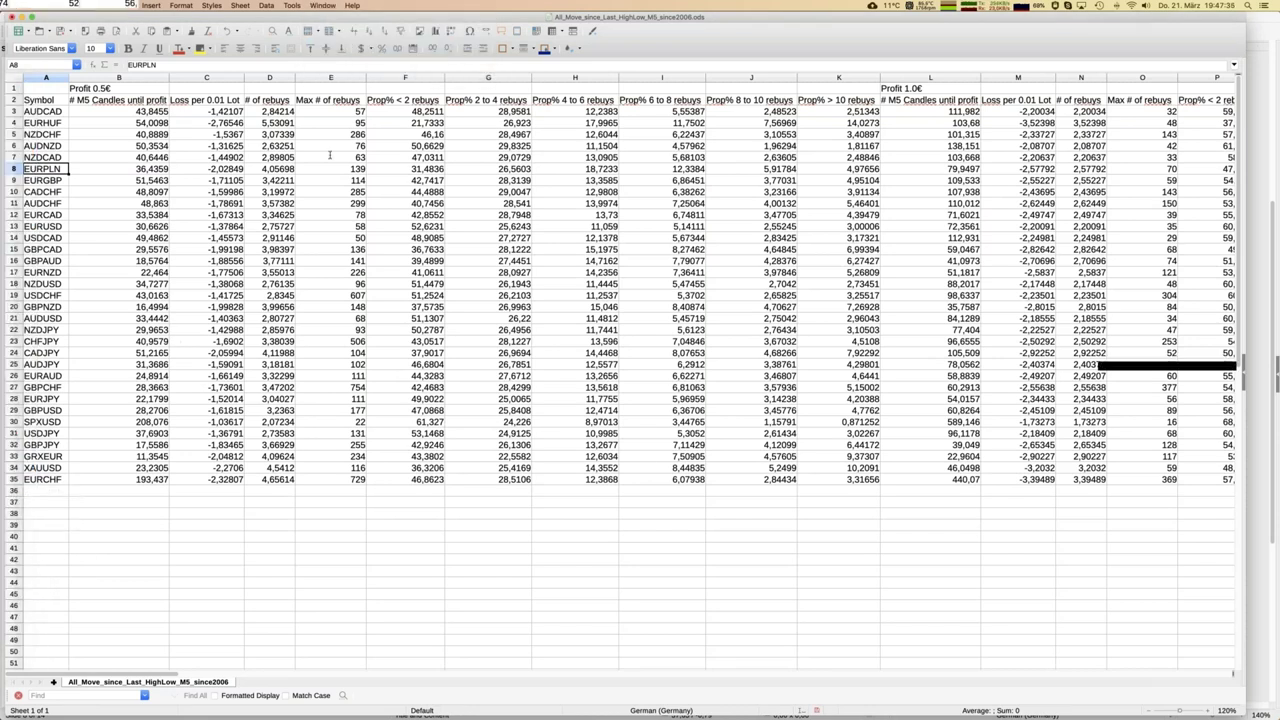
pyautogui.press('super+grave')
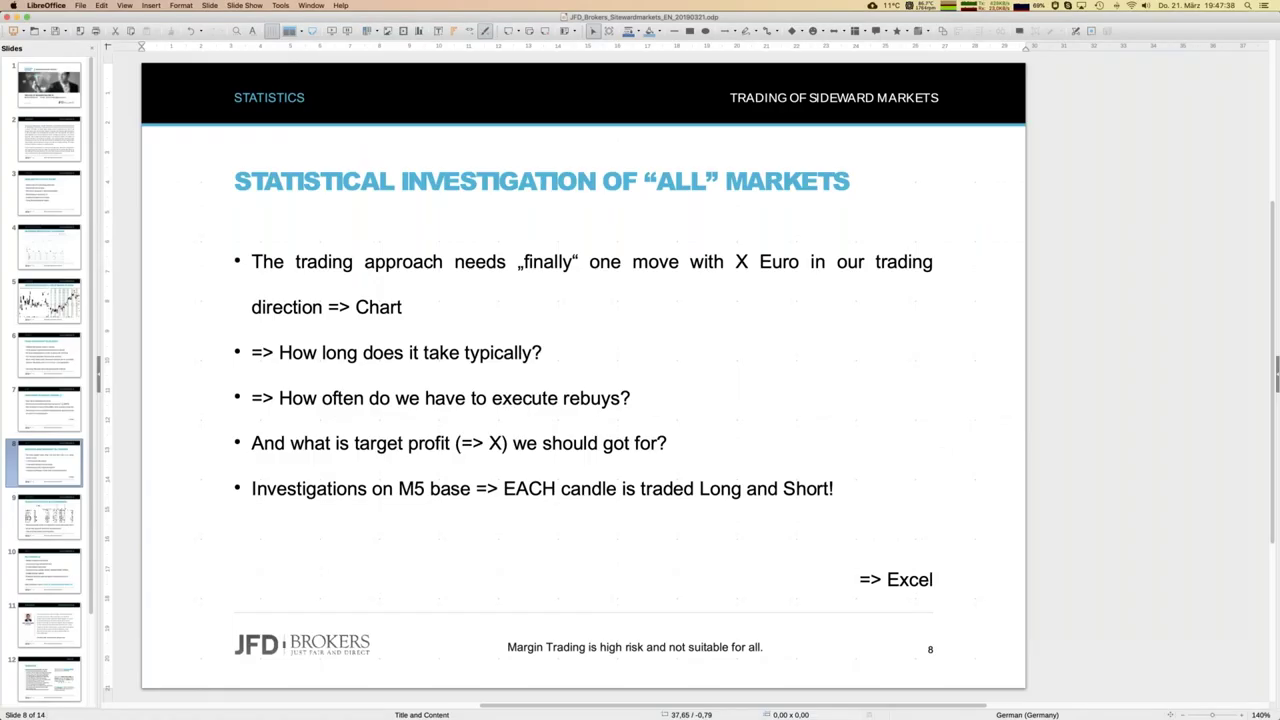
pyautogui.click(47, 516)
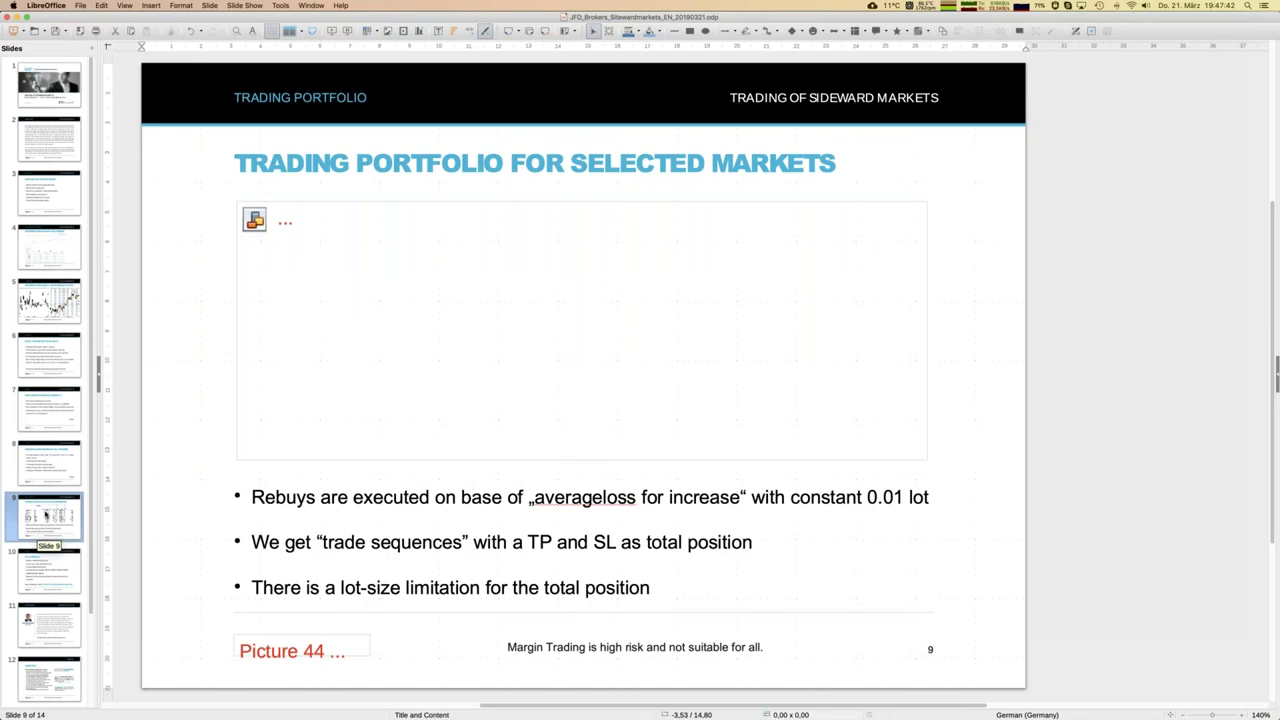